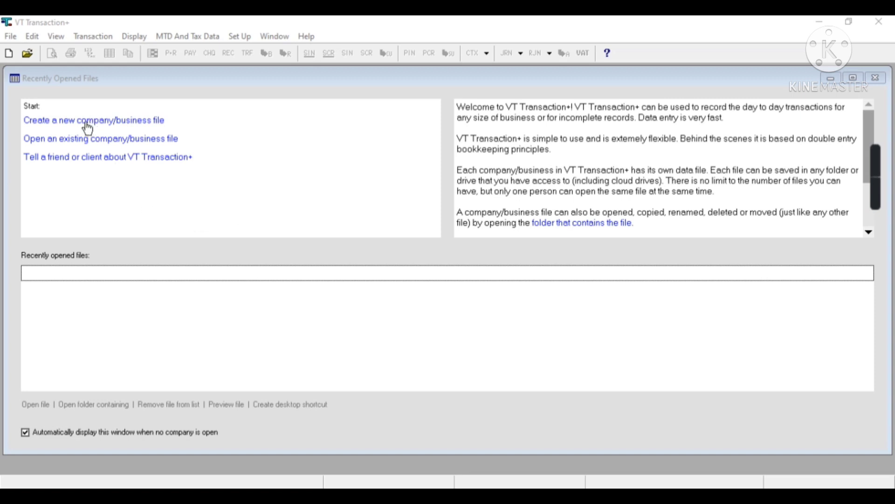
Start a new company named 'Practice Pvt Ltd' with VAT registered ticked
{"action": "left_click", "coordinate": [11, 37]}
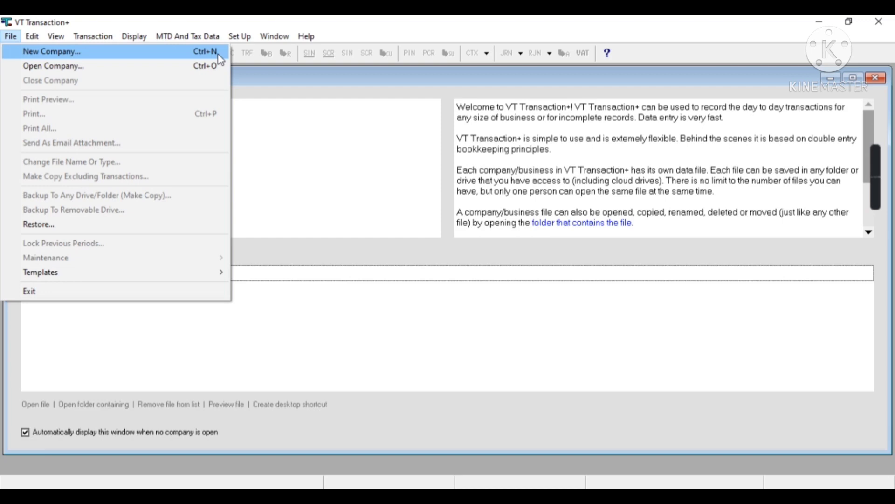
{"action": "left_click", "coordinate": [147, 60]}
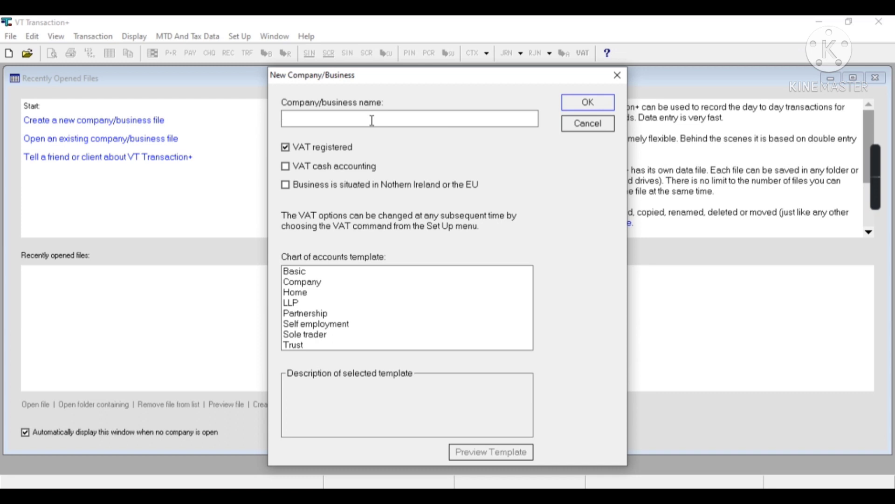
{"action": "type", "text": "Practice Pvt LTd"}
{"action": "key", "text": "BackSpace"}
{"action": "key", "text": "BackSpace"}
{"action": "type", "text": "td"}
{"action": "left_click", "coordinate": [286, 148]}
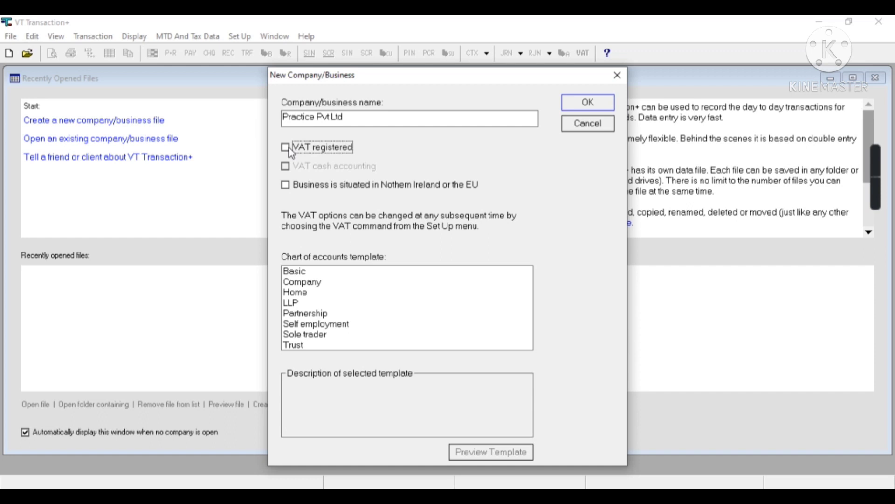
{"action": "left_click", "coordinate": [291, 151]}
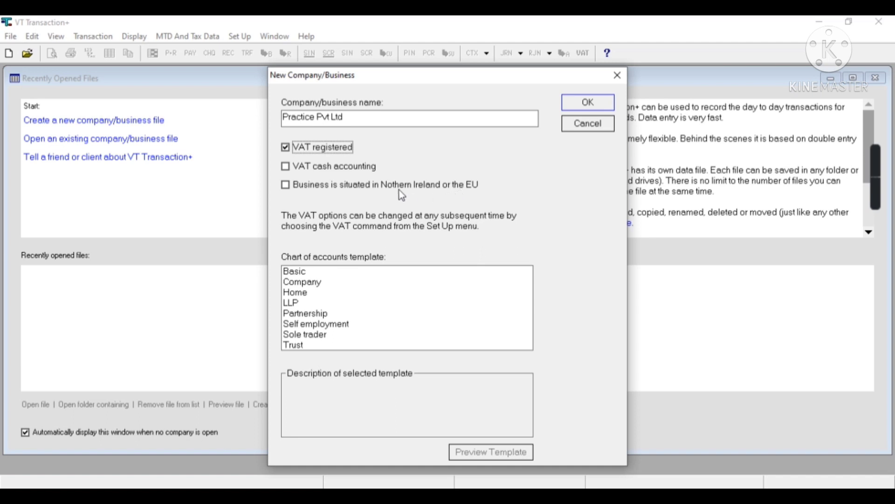
Choose the Company chart of accounts template and preview its accounts
{"action": "left_click", "coordinate": [308, 284]}
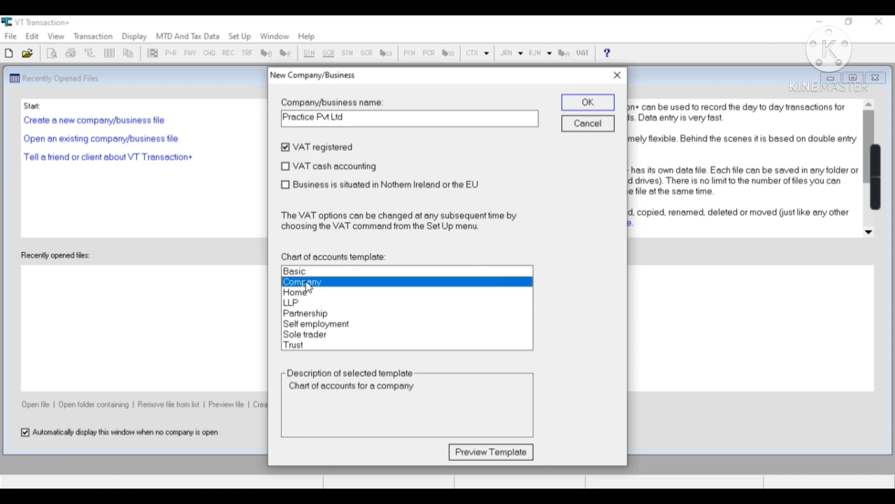
{"action": "left_click", "coordinate": [461, 453]}
{"action": "key", "text": "Page_Down"}
{"action": "key", "text": "Page_Down"}
{"action": "key", "text": "Page_Down"}
{"action": "key", "text": "Page_Down"}
{"action": "key", "text": "Page_Down"}
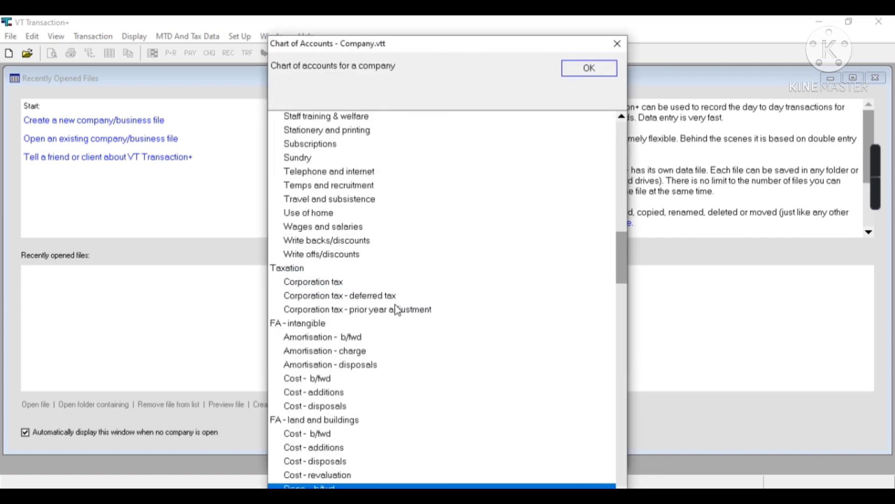
{"action": "key", "text": "Home"}
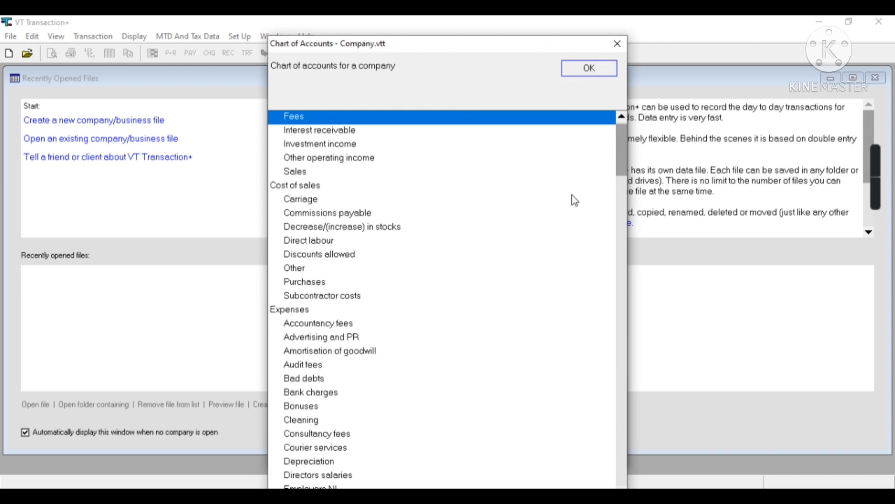
{"action": "left_click", "coordinate": [607, 66]}
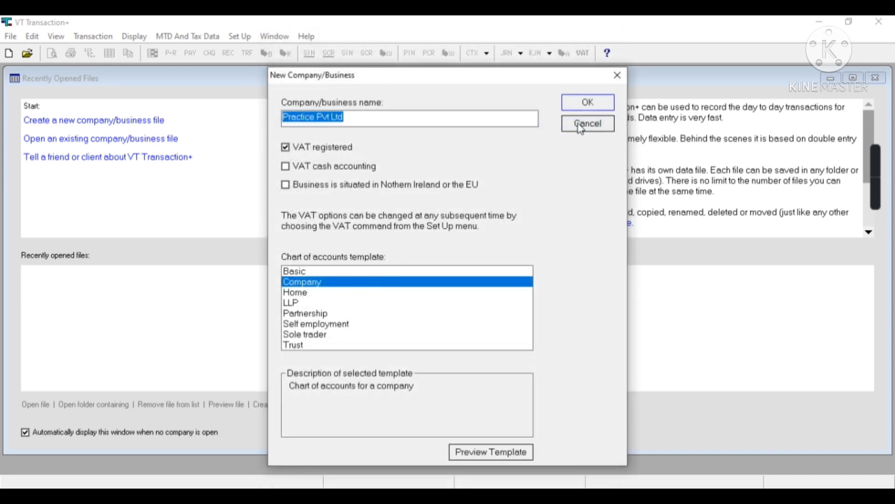
Confirm the company details and save the file as Practice Pvt Ltd.vtr in Documents
{"action": "left_click", "coordinate": [591, 108]}
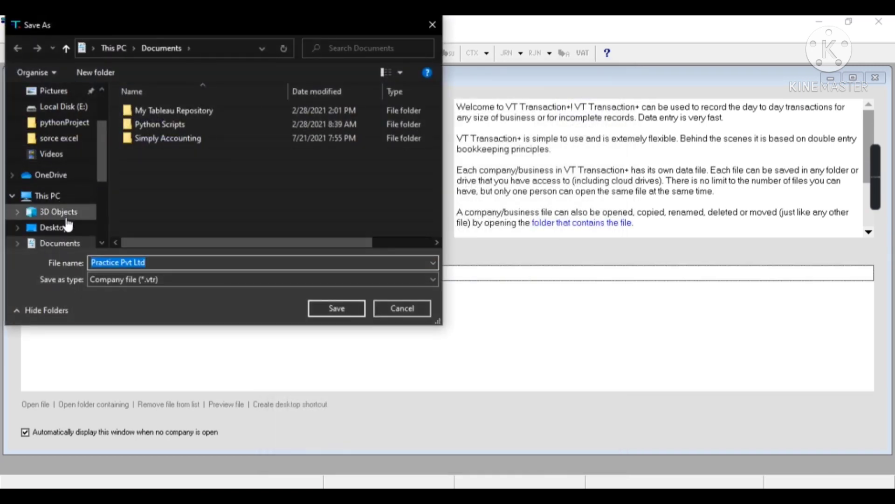
{"action": "left_click", "coordinate": [324, 309]}
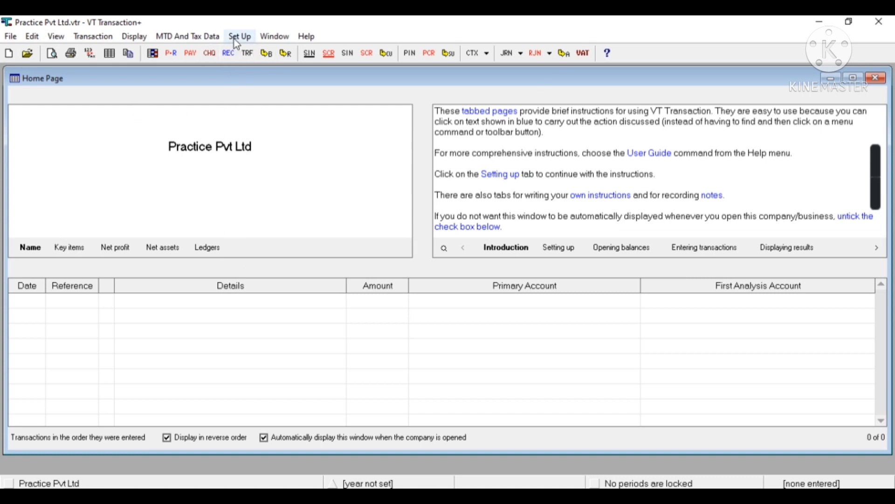
In Company Properties, enter the address as London on one line and UK on the next
{"action": "left_click", "coordinate": [235, 38]}
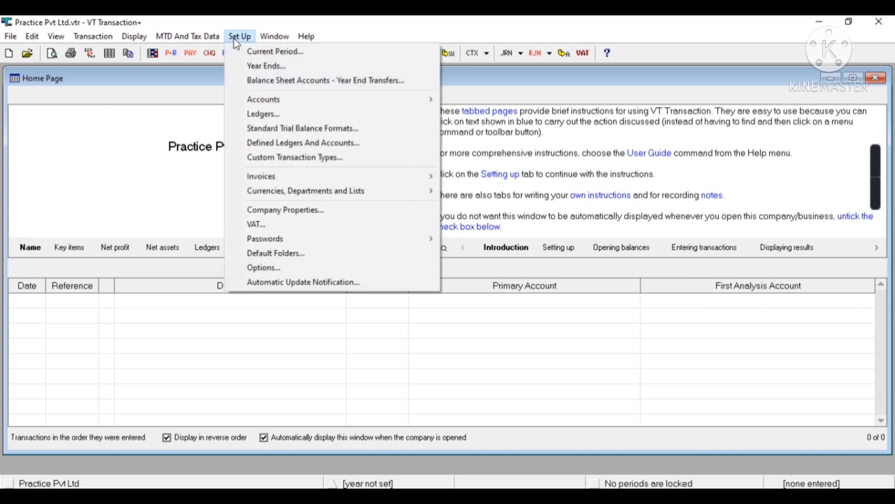
{"action": "left_click", "coordinate": [285, 210]}
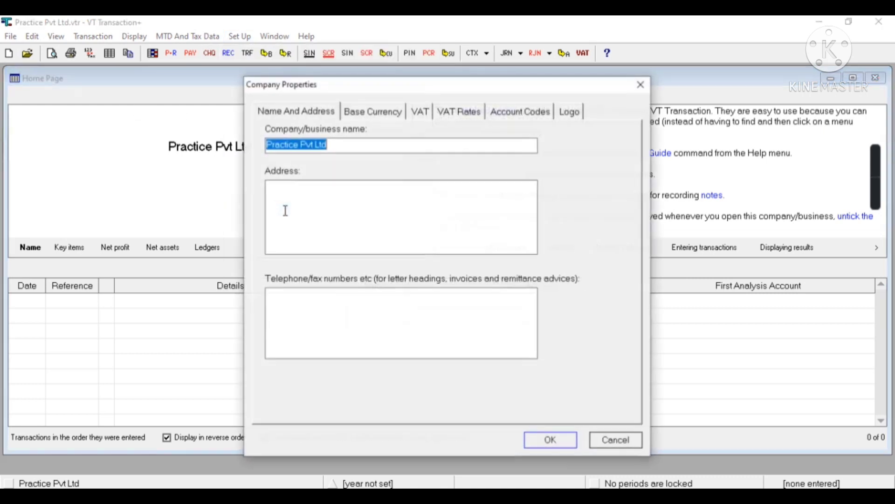
{"action": "left_click", "coordinate": [298, 112]}
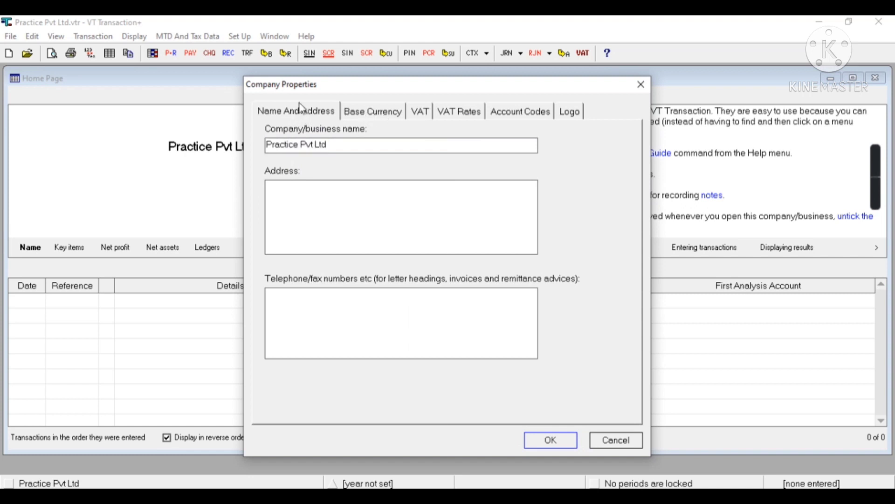
{"action": "left_click", "coordinate": [287, 189]}
{"action": "type", "text": "London"}
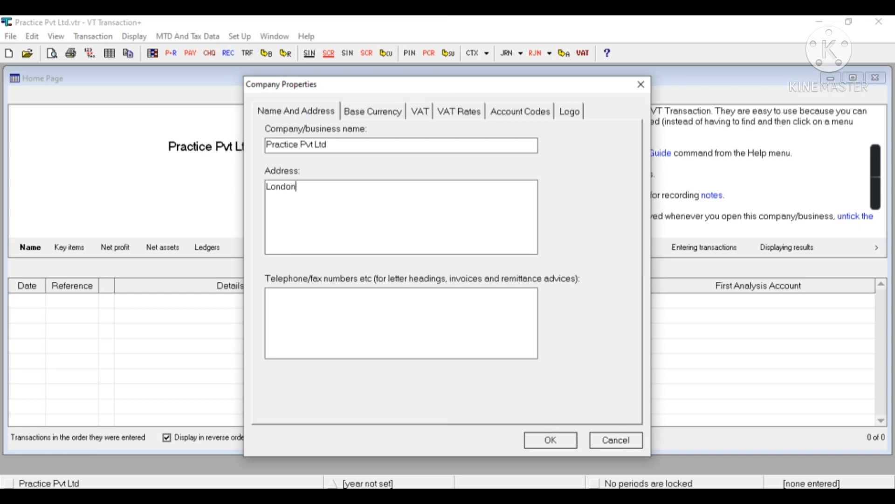
{"action": "key", "text": "Return"}
{"action": "type", "text": "UK"}
Enter the company's VAT registration number on the VAT tab
{"action": "left_click", "coordinate": [369, 112]}
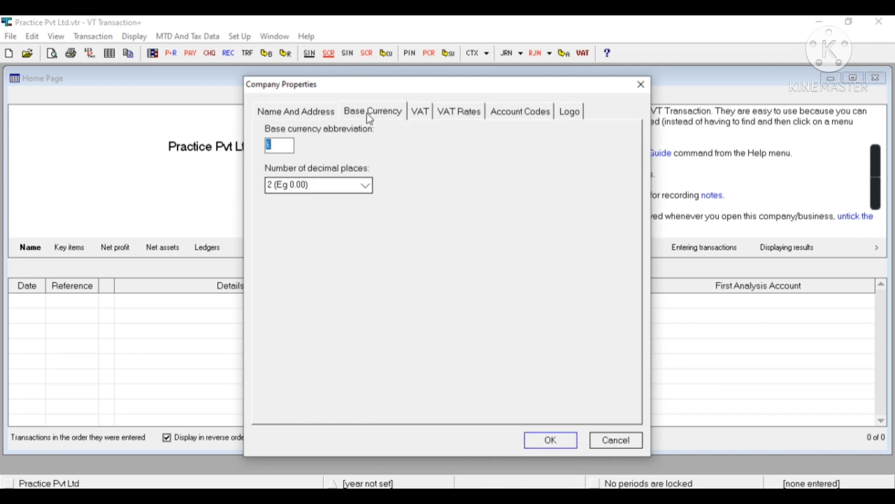
{"action": "left_click", "coordinate": [428, 117]}
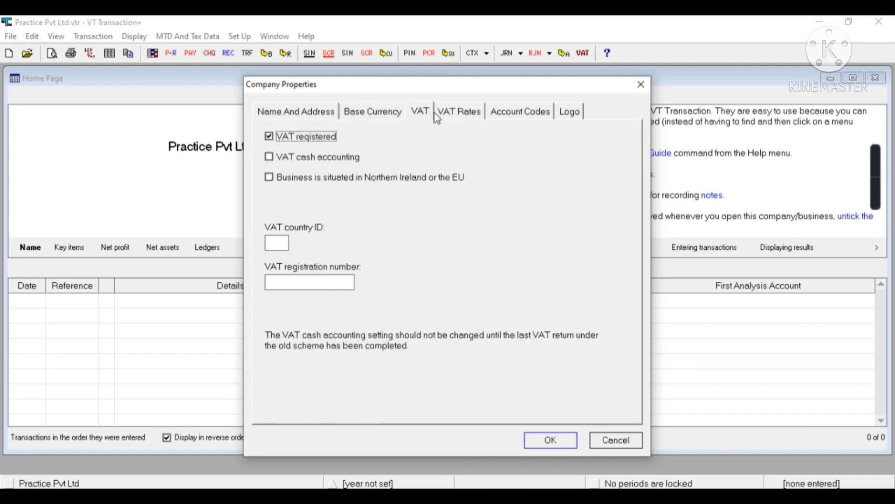
{"action": "left_click", "coordinate": [324, 284]}
{"action": "type", "text": "000000000"}
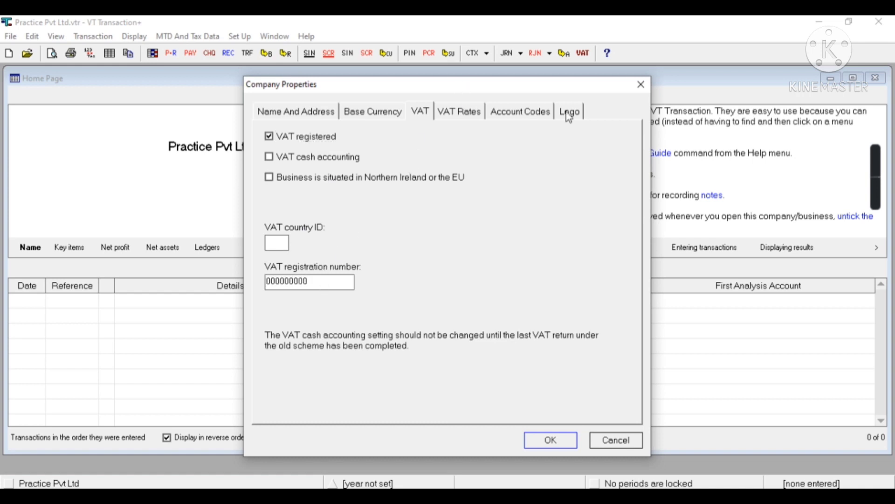
Use 3 VAT rates with Rate 2 at 5% alongside the 20% standard rate, then save
{"action": "left_click", "coordinate": [455, 114]}
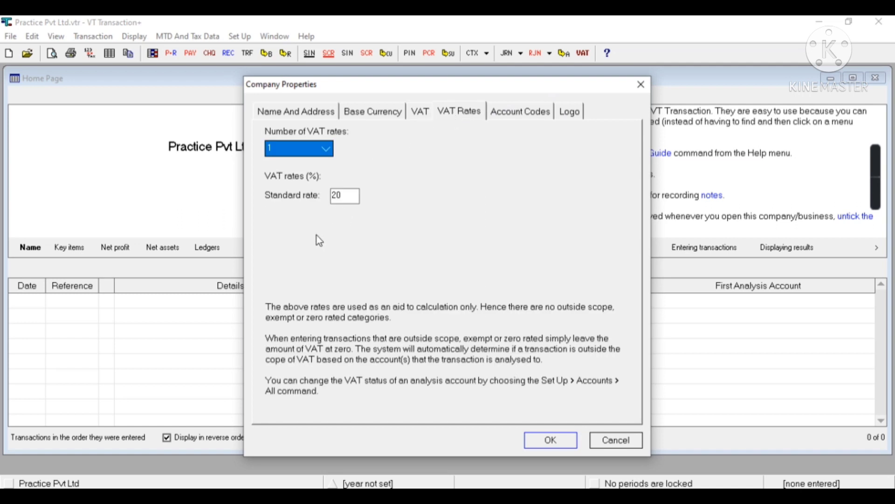
{"action": "left_click", "coordinate": [357, 198]}
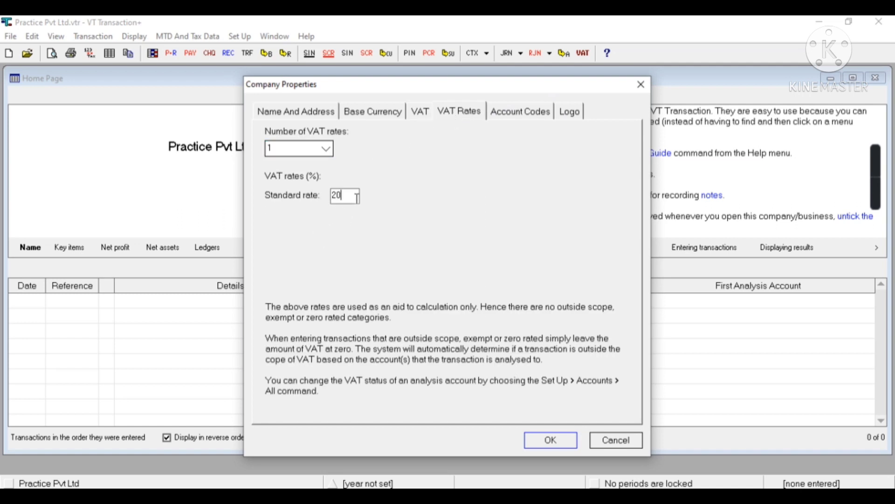
{"action": "left_click", "coordinate": [328, 149]}
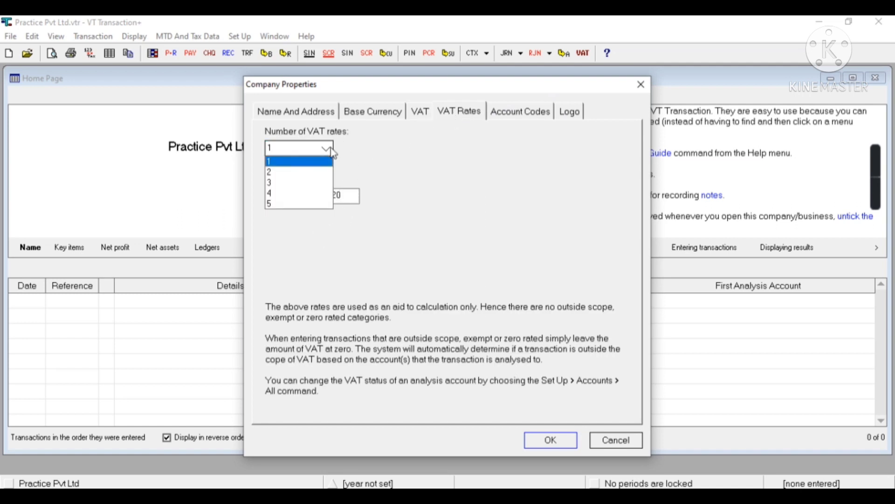
{"action": "left_click", "coordinate": [282, 183]}
{"action": "left_click", "coordinate": [348, 217]}
{"action": "key", "text": "BackSpace"}
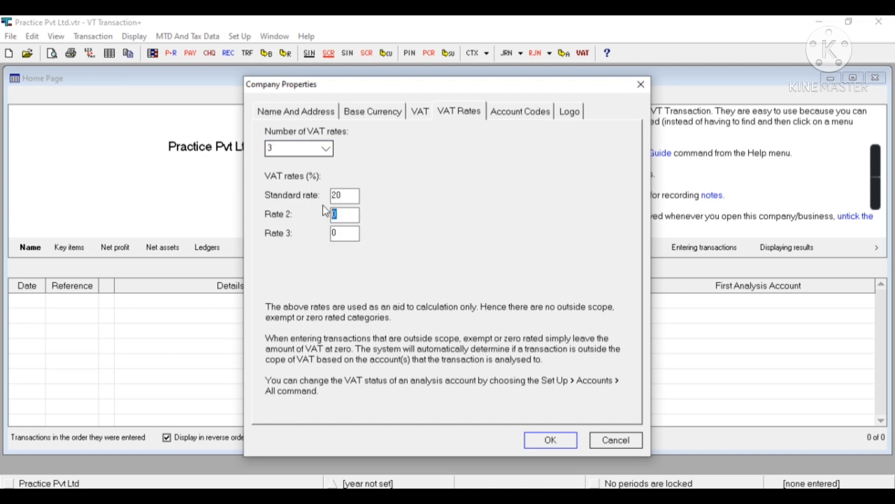
{"action": "type", "text": "5"}
{"action": "left_click", "coordinate": [517, 112]}
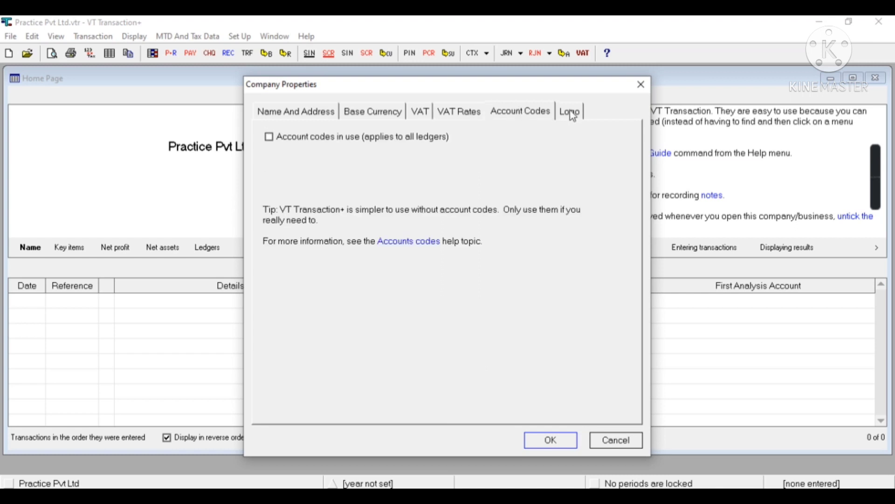
{"action": "left_click", "coordinate": [574, 113]}
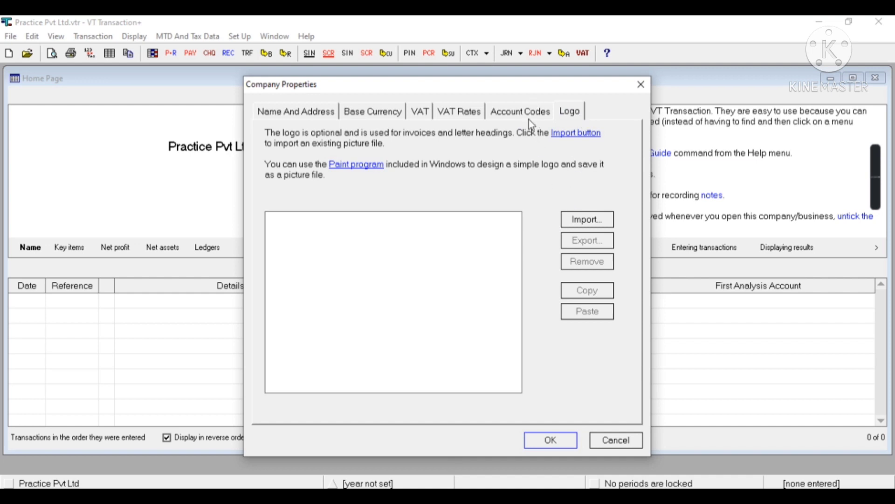
{"action": "left_click", "coordinate": [552, 443]}
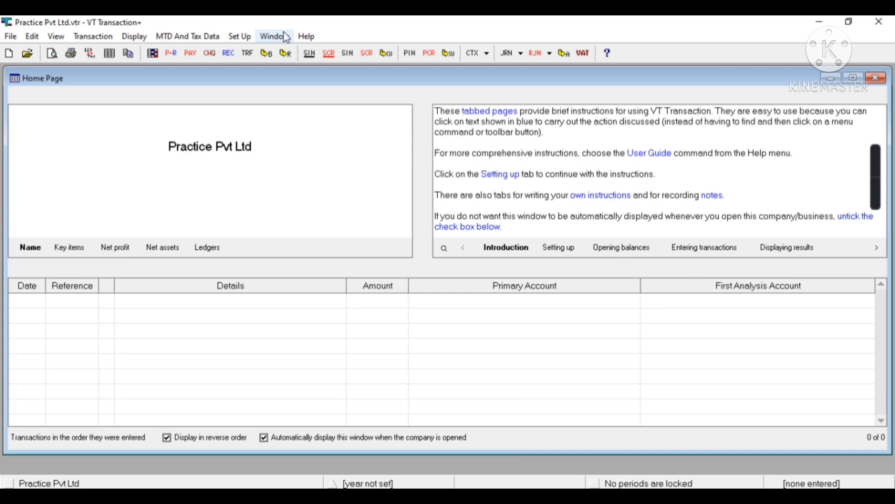
{"action": "left_click", "coordinate": [249, 36]}
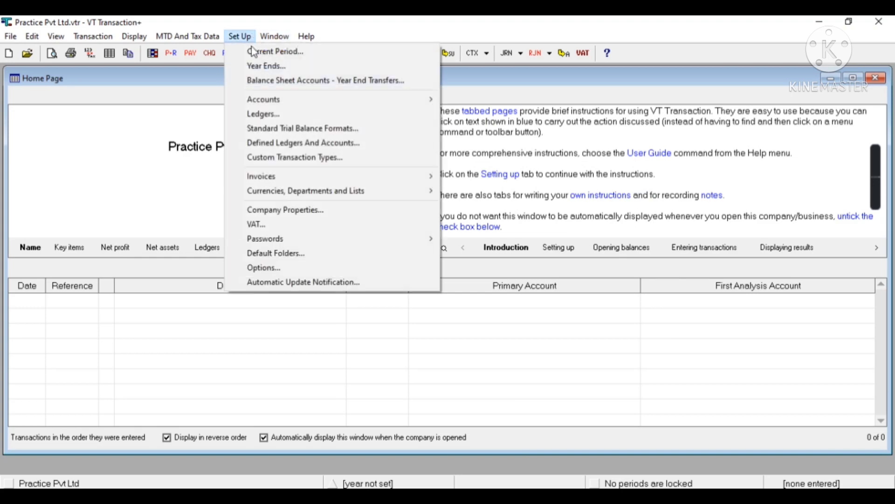
{"action": "left_click", "coordinate": [279, 211]}
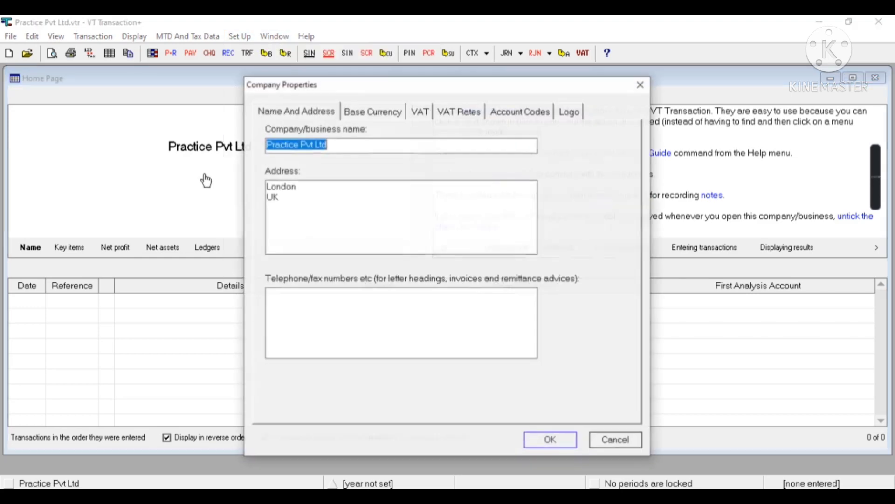
{"action": "left_click", "coordinate": [641, 85]}
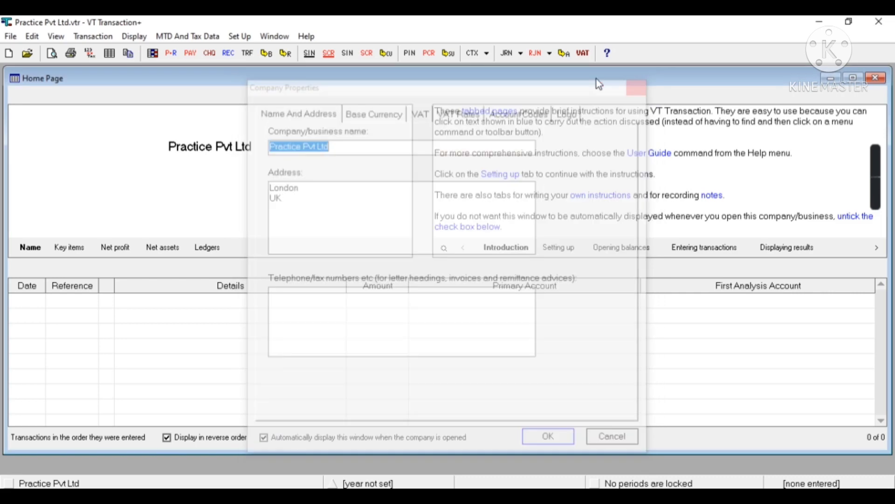
{"action": "double_click", "coordinate": [227, 148]}
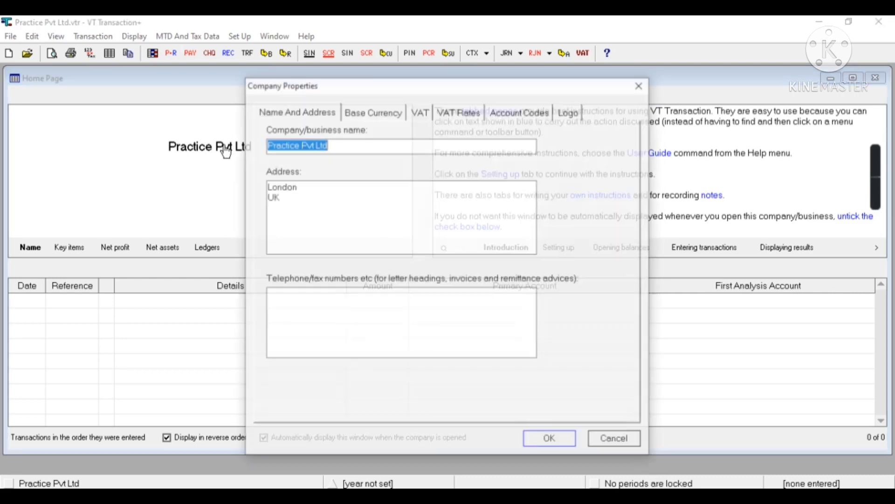
{"action": "left_click", "coordinate": [383, 118]}
{"action": "left_click", "coordinate": [432, 116]}
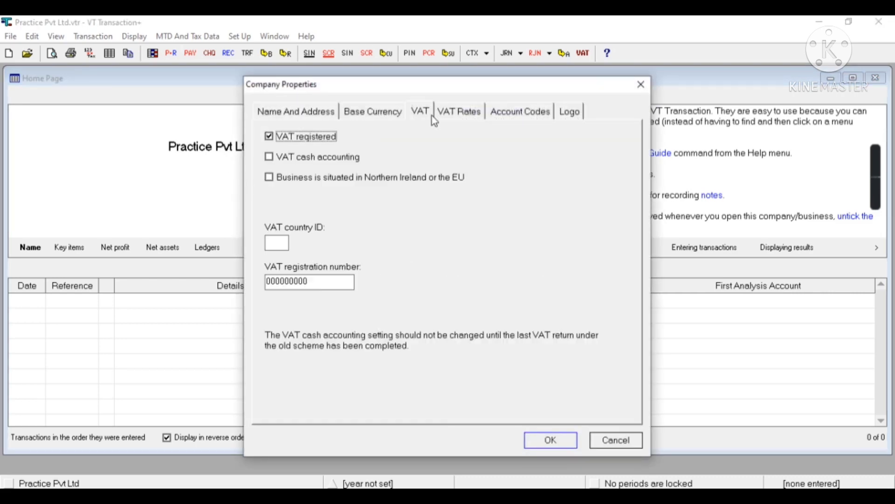
{"action": "left_click", "coordinate": [457, 116]}
{"action": "left_click", "coordinate": [493, 115]}
{"action": "left_click", "coordinate": [570, 114]}
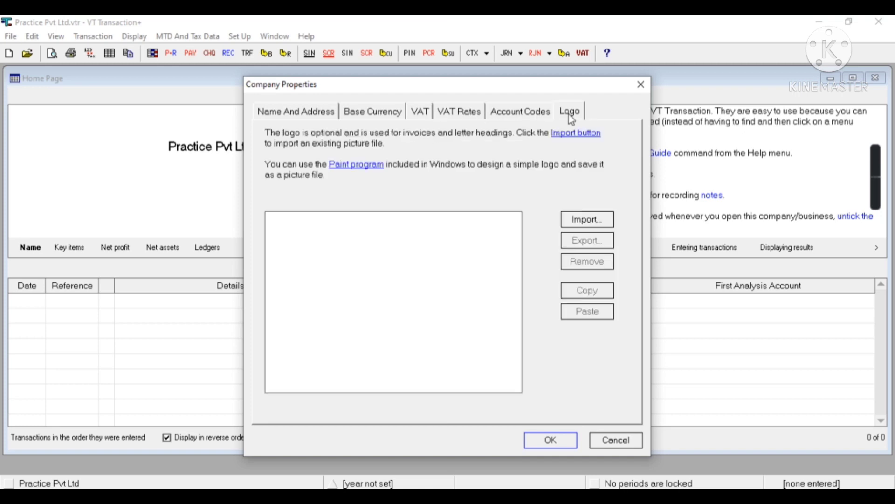
{"action": "left_click", "coordinate": [642, 85]}
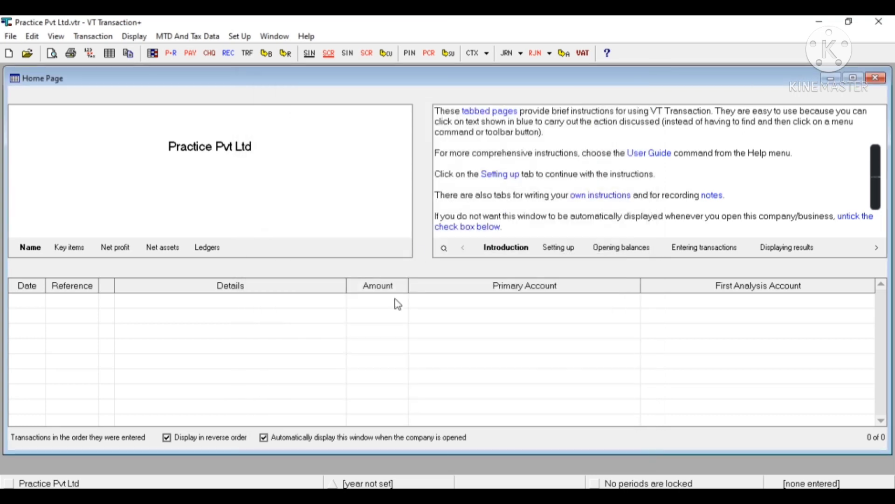
Set the financial year to start 01/01/2022 and end Dec 31, 2022
{"action": "double_click", "coordinate": [371, 484]}
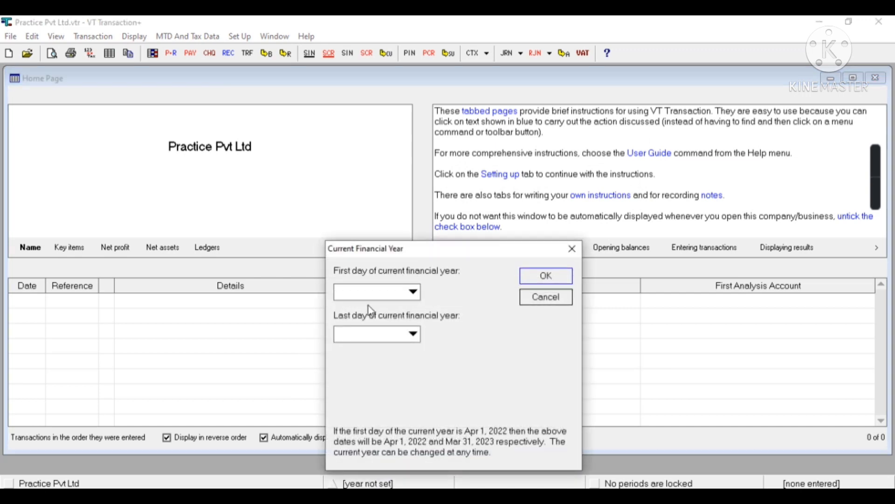
{"action": "type", "text": "0"}
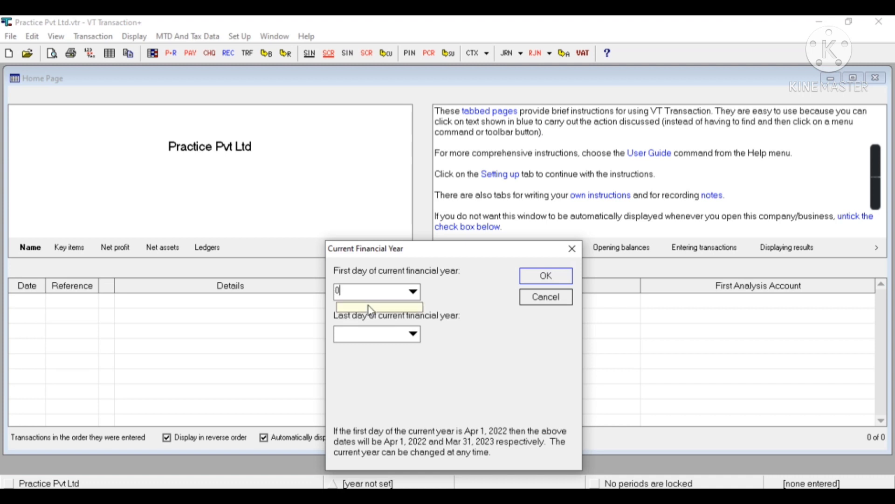
{"action": "type", "text": "1/01/2022"}
{"action": "key", "text": "Tab"}
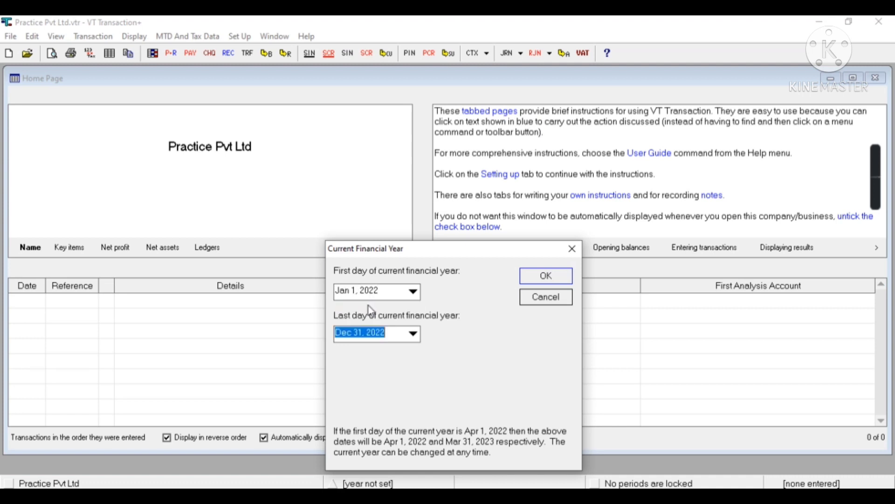
{"action": "left_click", "coordinate": [401, 333]}
{"action": "left_click", "coordinate": [546, 285]}
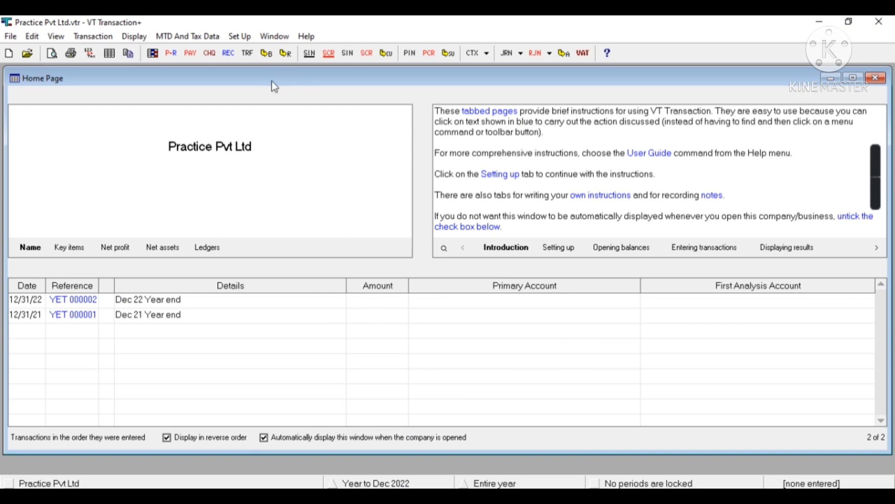
Open the Current account's properties from the Set Up > Accounts > Bank list
{"action": "left_click", "coordinate": [243, 38]}
{"action": "mouse_move", "coordinate": [284, 99]}
{"action": "left_click", "coordinate": [480, 119]}
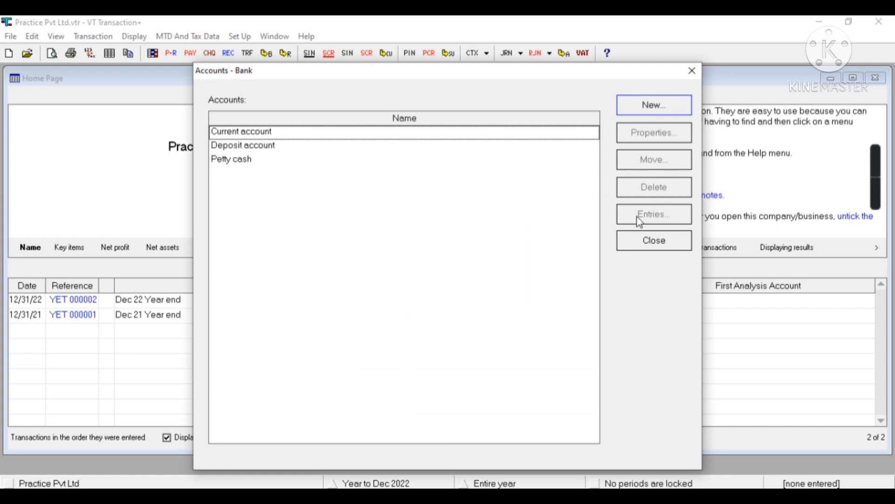
{"action": "left_click", "coordinate": [290, 132]}
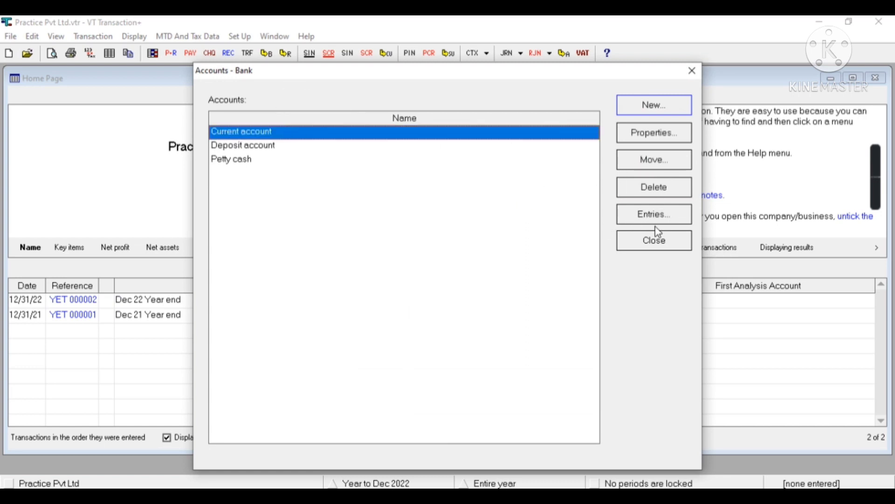
{"action": "left_click", "coordinate": [642, 138]}
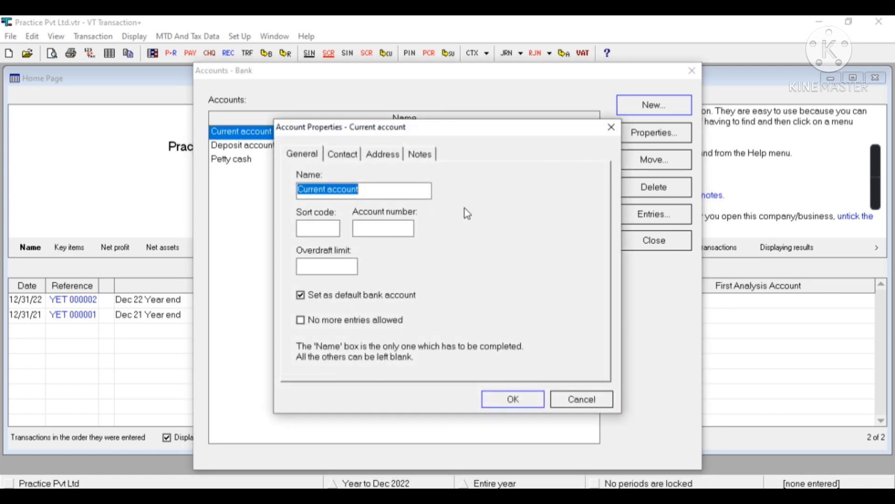
Rename it HSBC and enter its account number and sort code
{"action": "type", "text": "H"}
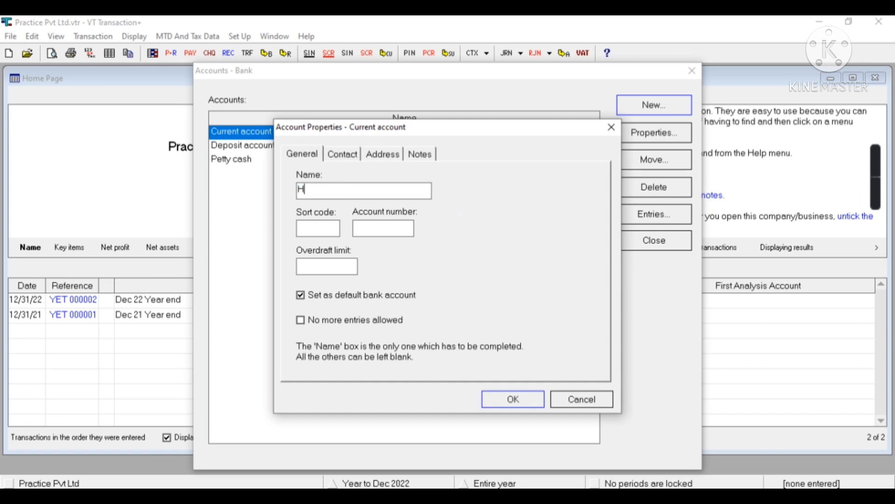
{"action": "type", "text": "SBC"}
{"action": "left_click", "coordinate": [378, 226]}
{"action": "type", "text": "0000000000"}
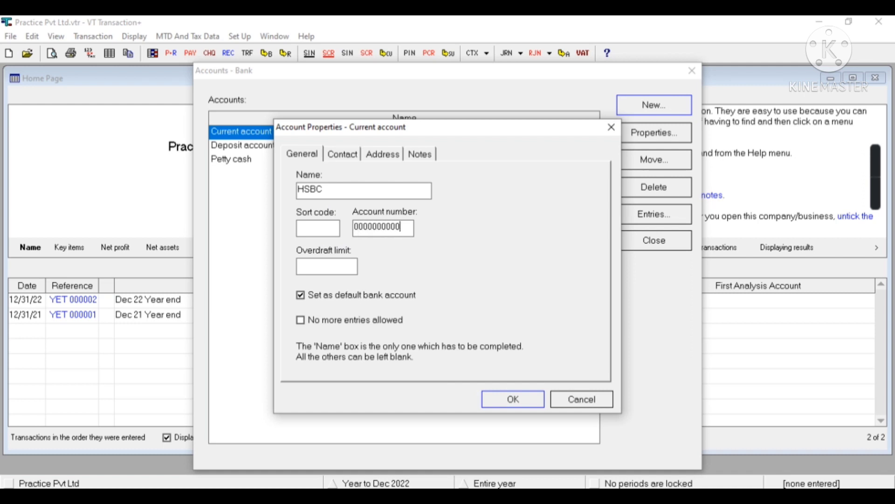
{"action": "left_click", "coordinate": [323, 231]}
{"action": "type", "text": "11111"}
Save the HSBC account and open the Deposit account's properties
{"action": "left_click", "coordinate": [516, 399]}
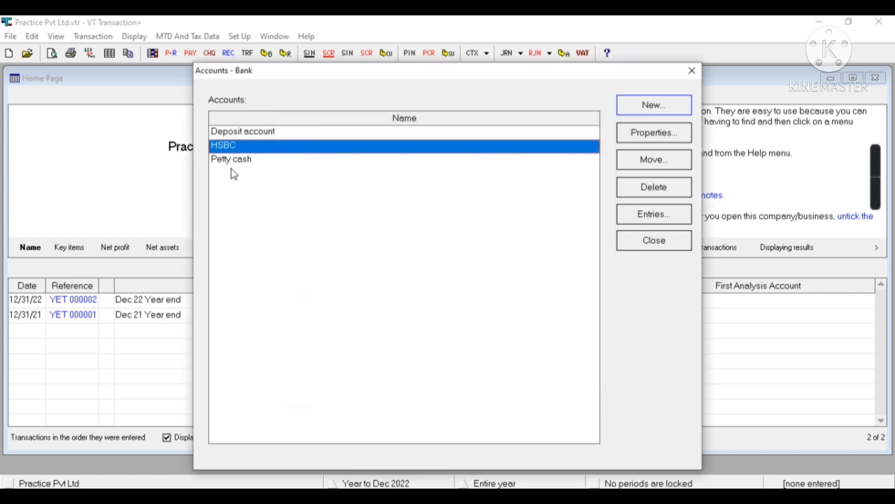
{"action": "left_click", "coordinate": [234, 161]}
{"action": "left_click", "coordinate": [259, 134]}
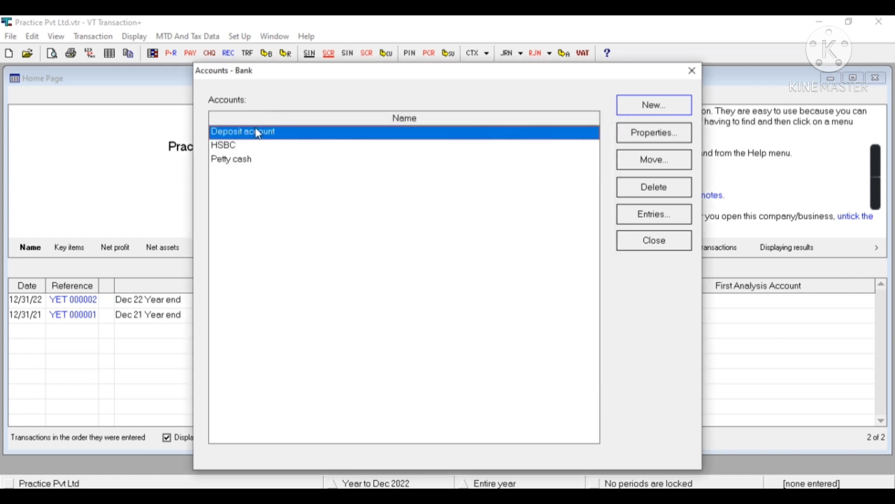
{"action": "left_click", "coordinate": [659, 138]}
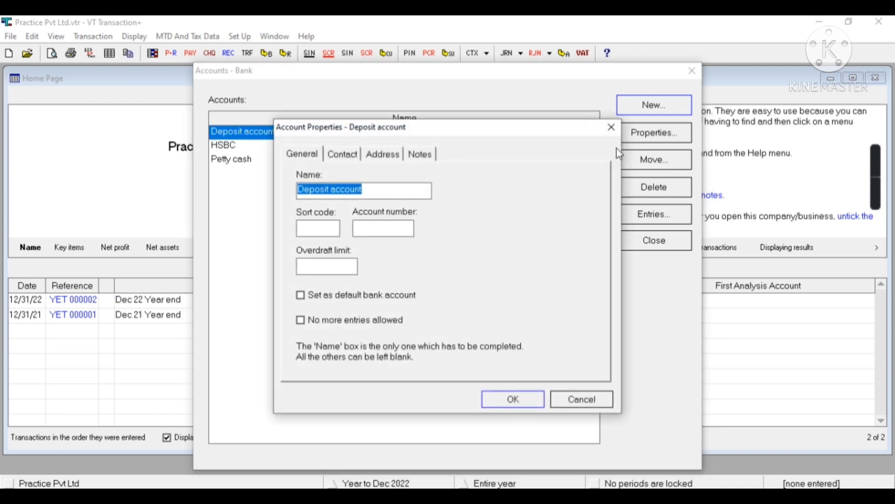
Rename the Deposit account to 'HSBC Deposit', save it, and close the bank list
{"action": "type", "text": "HS"}
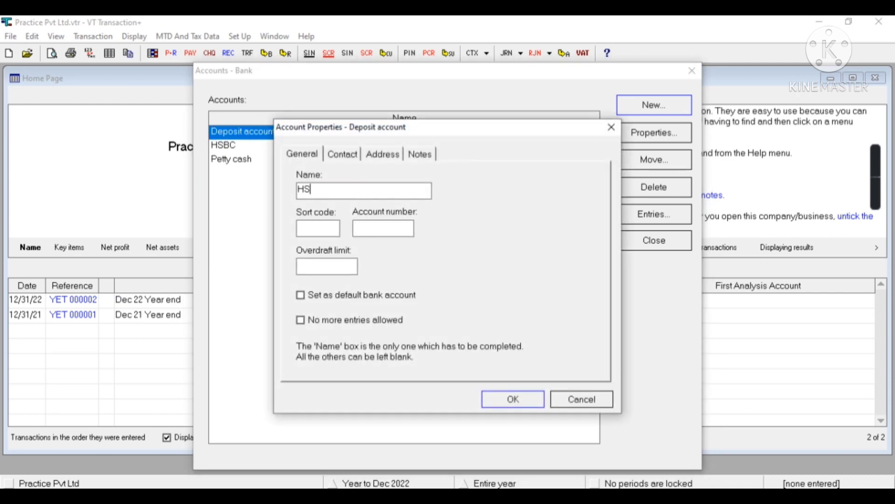
{"action": "type", "text": "BC Deposit"}
{"action": "left_click", "coordinate": [513, 401]}
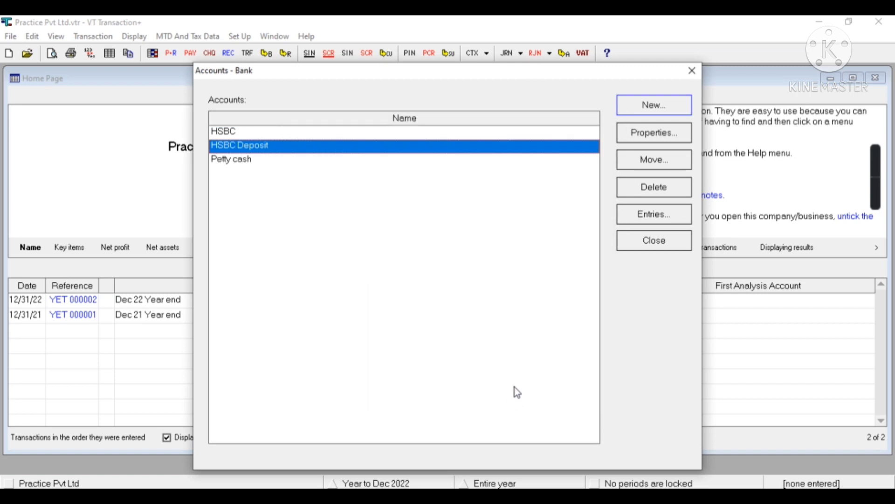
{"action": "left_click", "coordinate": [701, 73]}
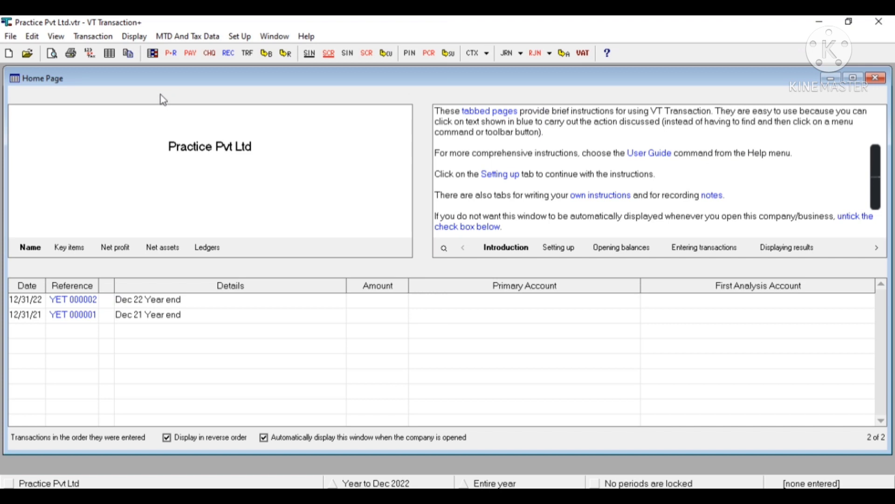
Browse the Transaction menu's entries, then move over to the Set Up menu
{"action": "left_click", "coordinate": [94, 37]}
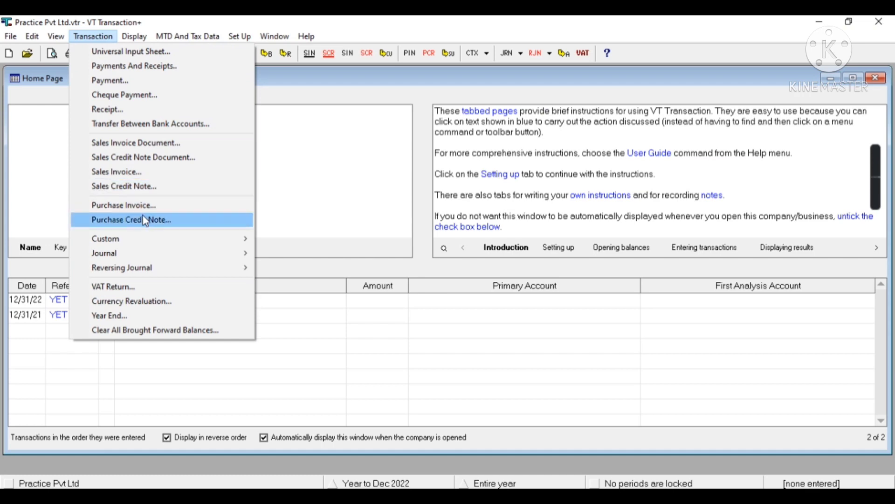
{"action": "mouse_move", "coordinate": [144, 253]}
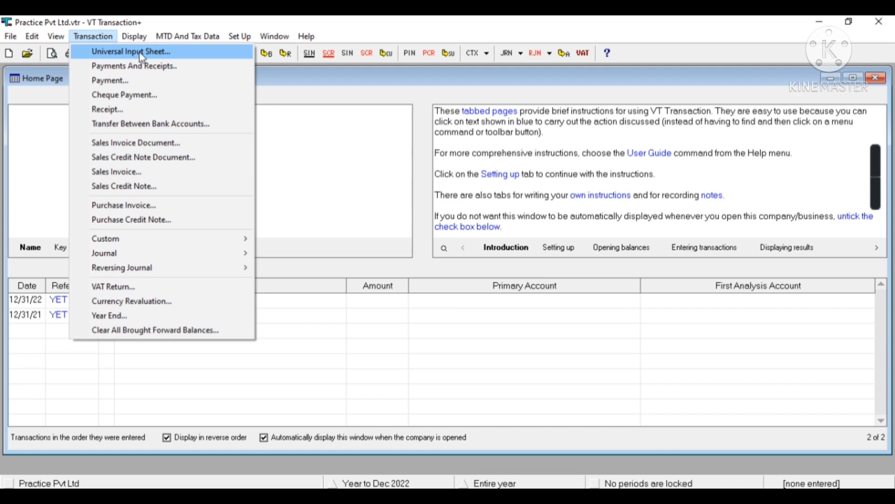
{"action": "mouse_move", "coordinate": [239, 36]}
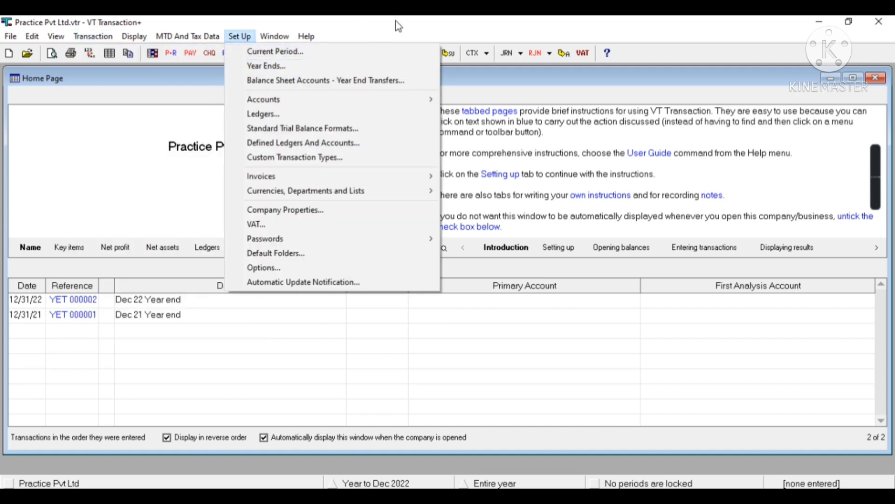
Open Set Up > Accounts > All, scroll from Income to Equity dividends, then close it
{"action": "mouse_move", "coordinate": [401, 105]}
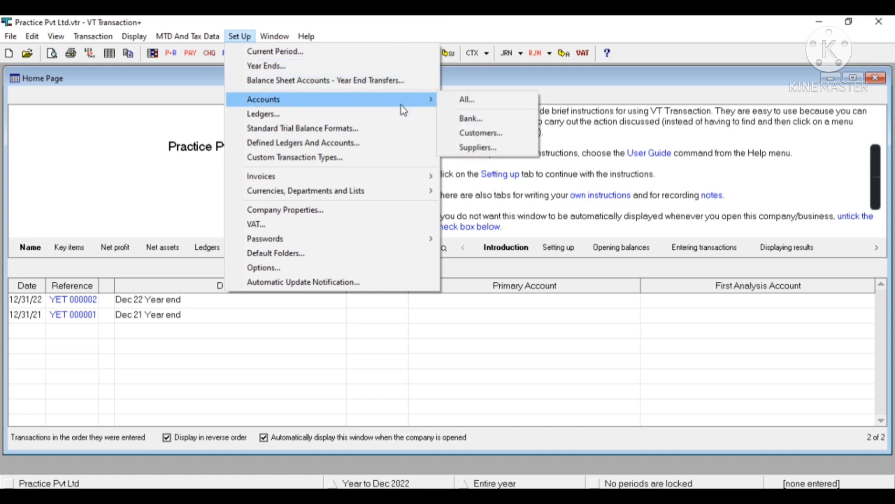
{"action": "left_click", "coordinate": [495, 100]}
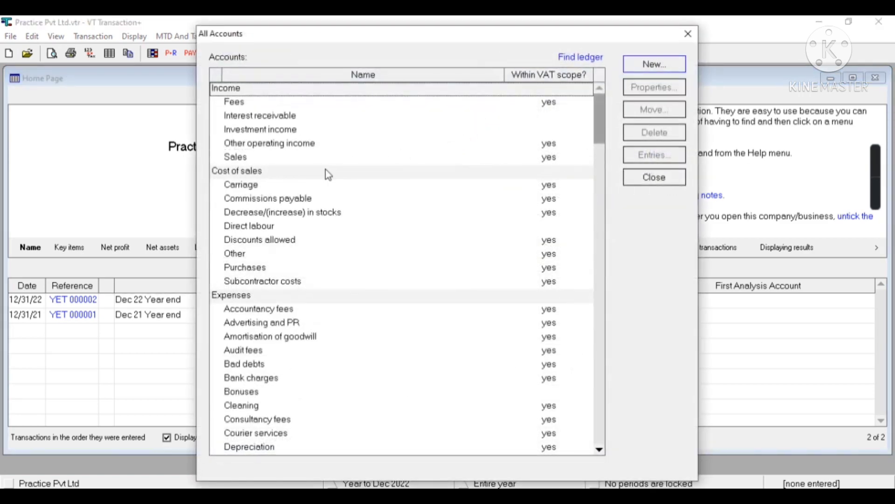
{"action": "key", "text": "Page_Down"}
{"action": "key", "text": "Page_Down"}
{"action": "key", "text": "Page_Down"}
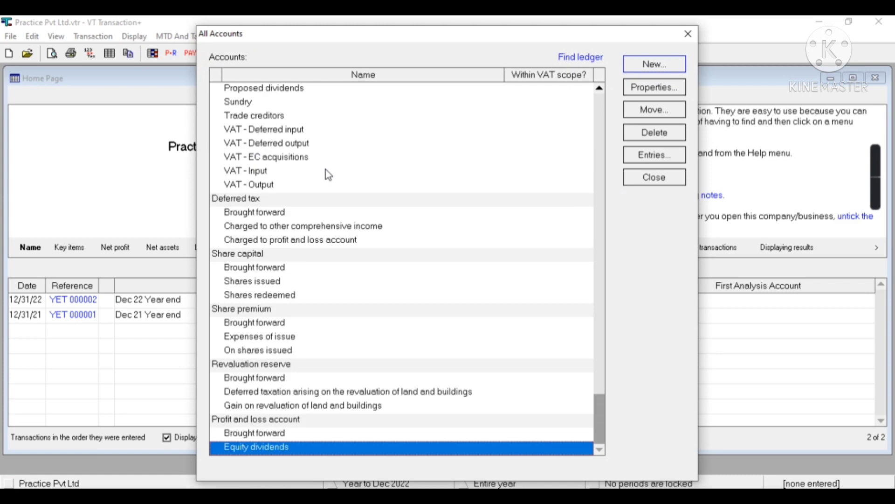
{"action": "key", "text": "Page_Up"}
{"action": "key", "text": "Page_Up"}
{"action": "key", "text": "Page_Up"}
{"action": "key", "text": "Page_Up"}
{"action": "key", "text": "Page_Up"}
{"action": "key", "text": "Page_Up"}
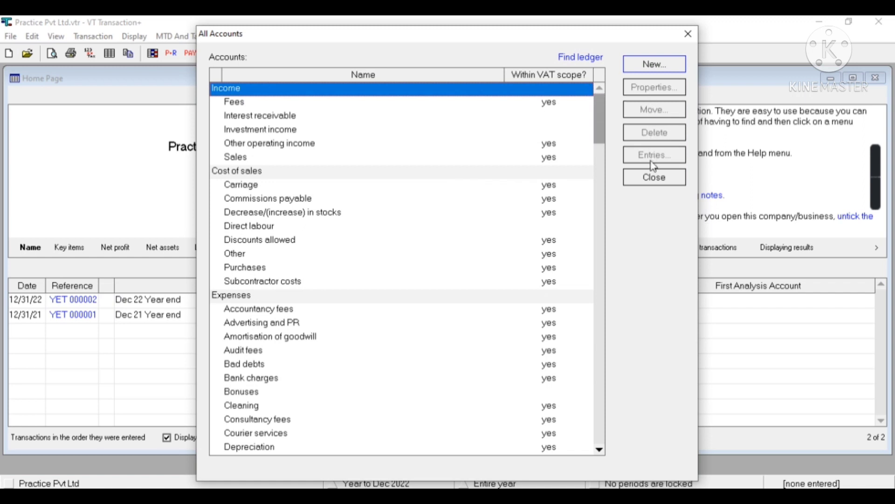
{"action": "left_click", "coordinate": [656, 180]}
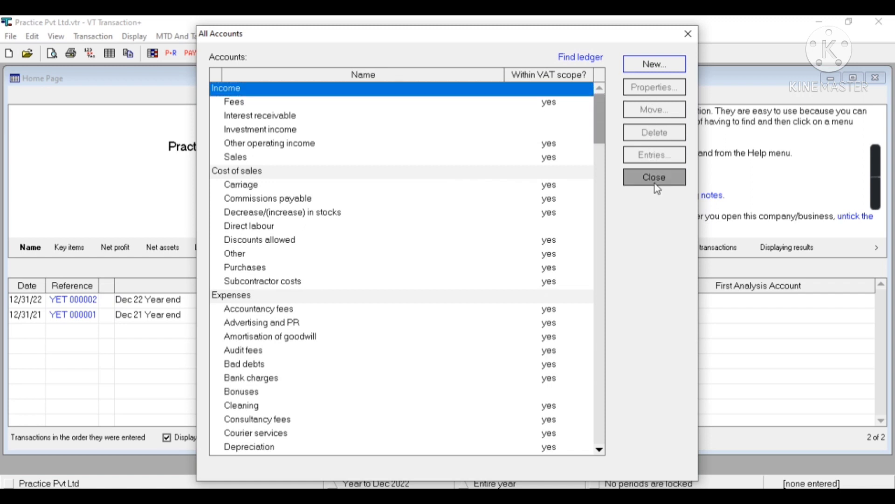